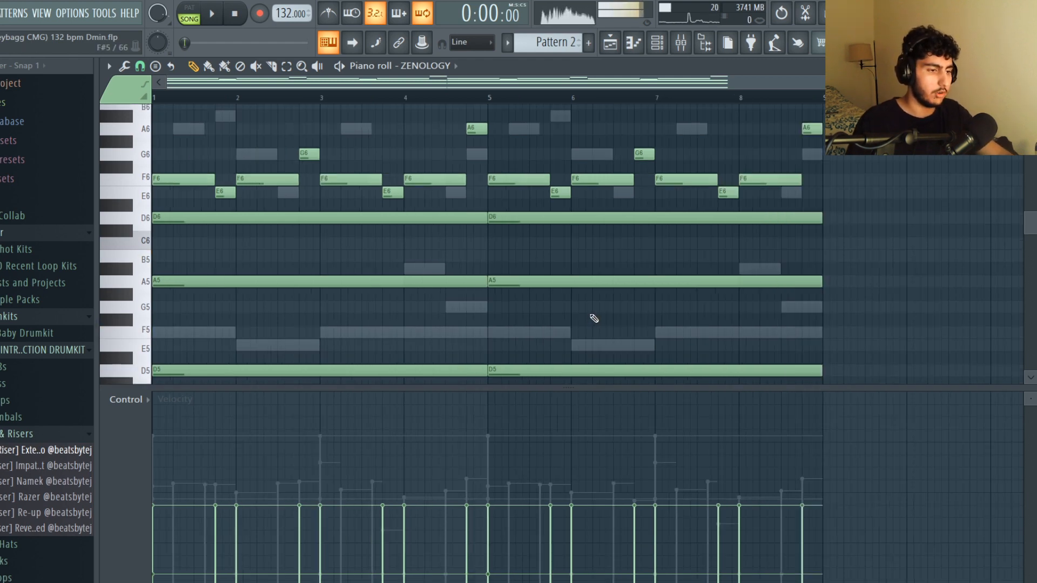
Highlight the sustained D5 notes and the sustained A5 notes in turn in the ZENOLOGY piano roll.
scroll(594, 354, down, 1)
ctrl+drag(844, 335, 408, 308)
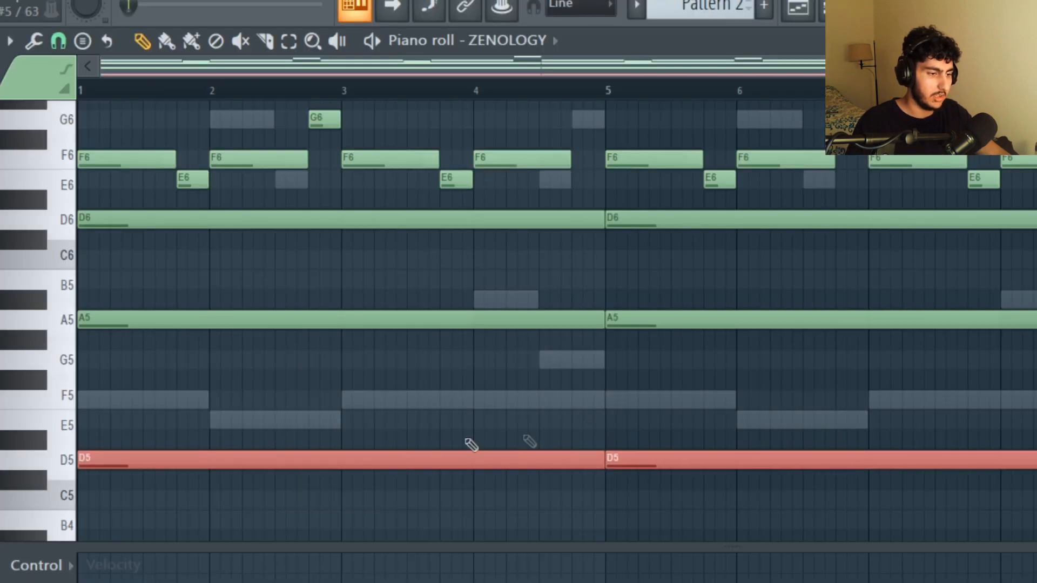
ctrl+drag(657, 380, 397, 297)
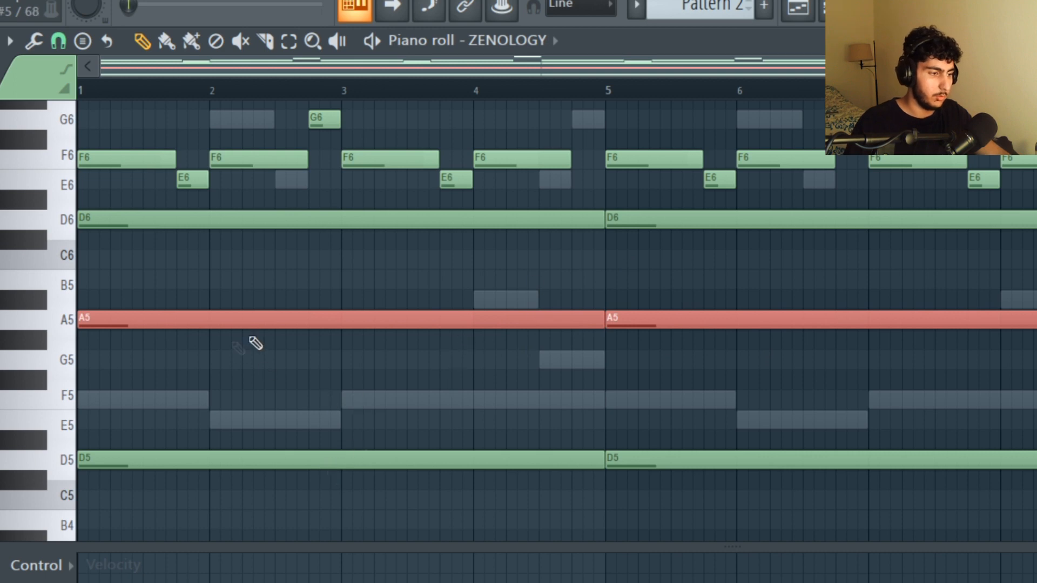
click(541, 343)
scroll(688, 510, up, 1)
ctrl+drag(683, 526, 460, 490)
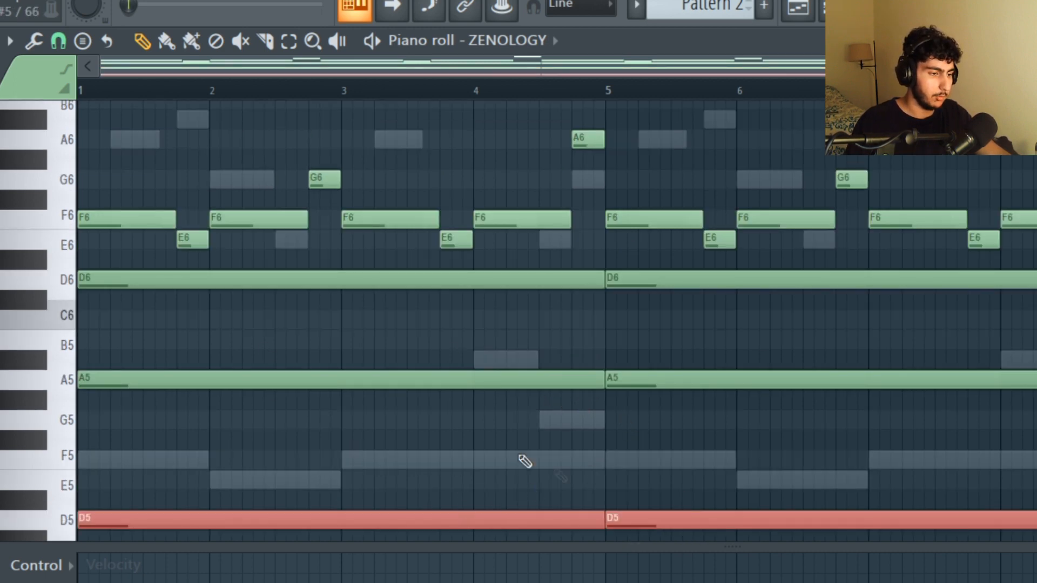
Examine the ZENOLOGY top melody in the piano roll, from the repeating F6 notes to the E6, G6 and A6 variations.
ctrl+drag(615, 290, 643, 271)
click(141, 266)
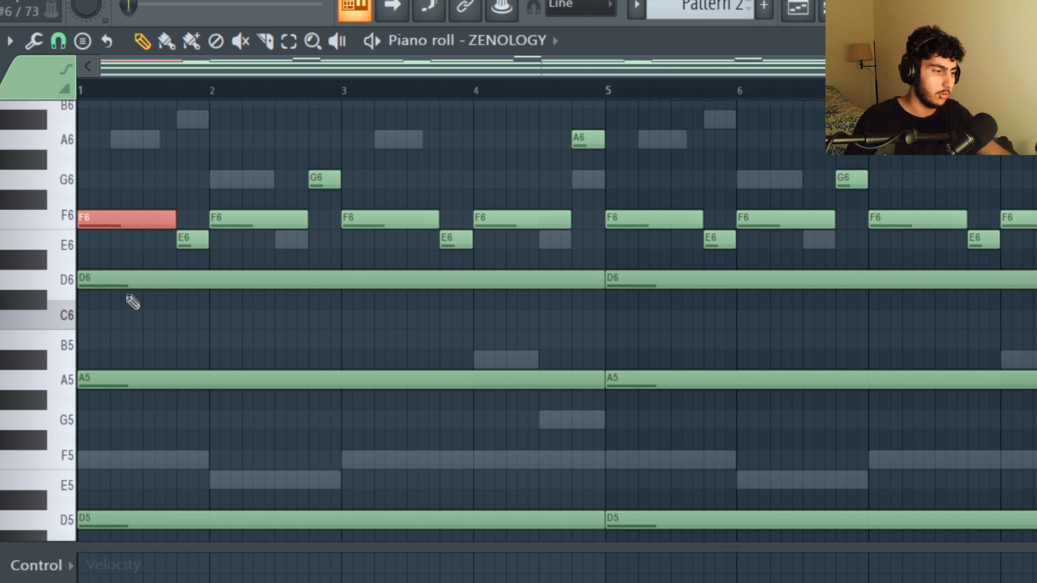
ctrl+scroll(133, 303, up, 2)
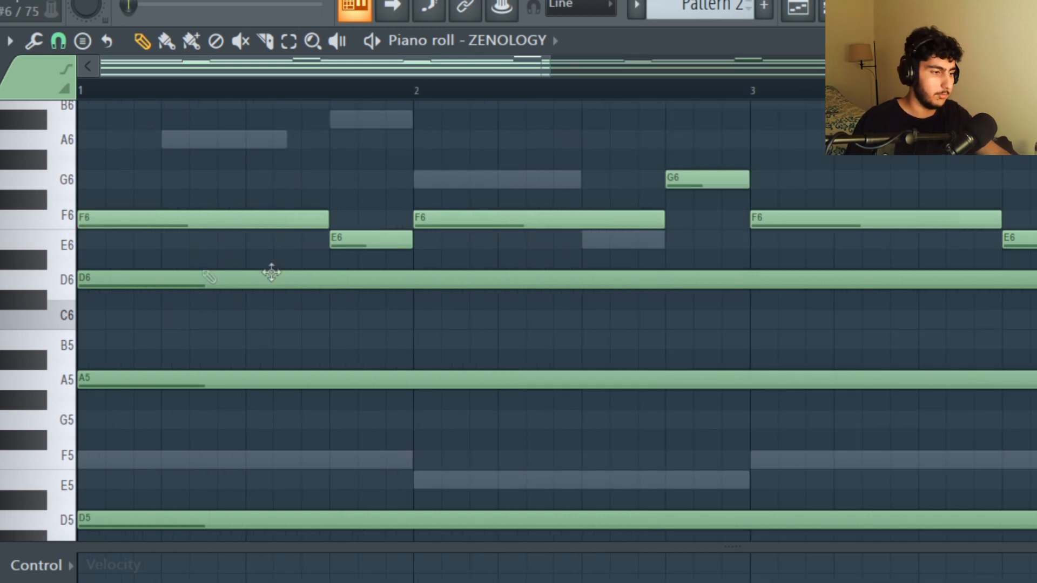
ctrl+scroll(366, 279, down, 2)
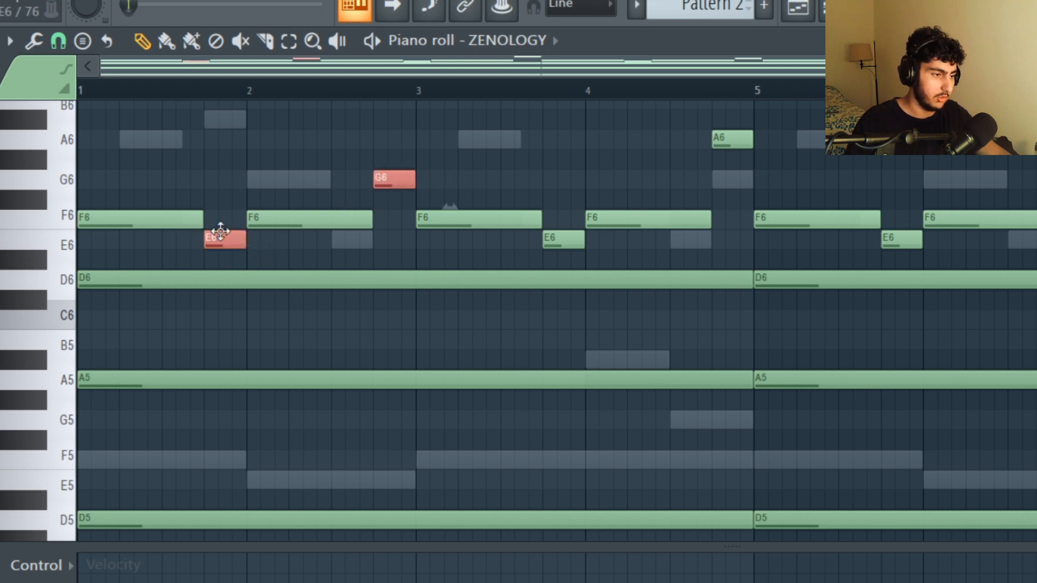
ctrl+scroll(588, 160, down, 1)
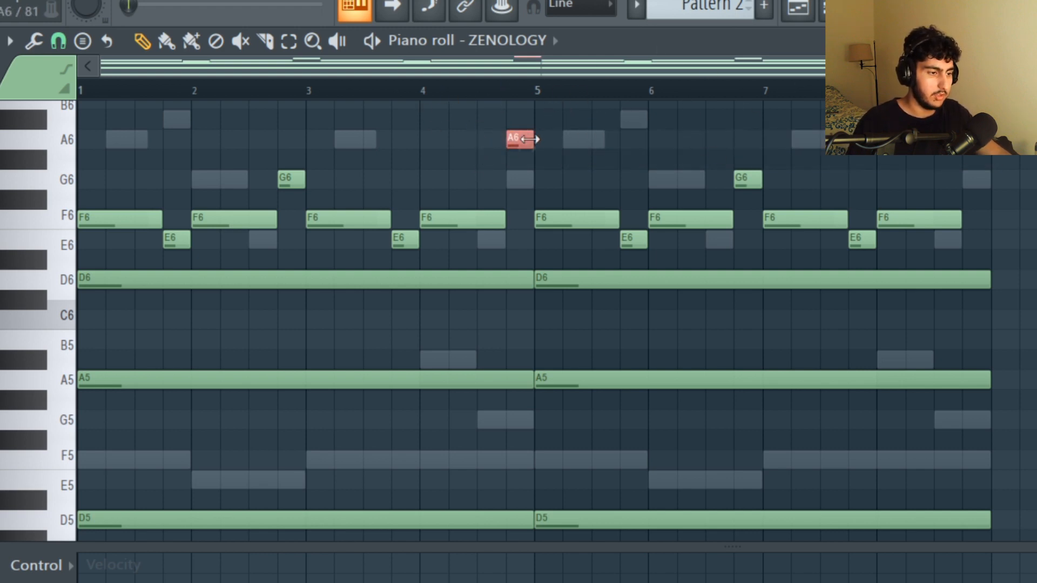
drag(990, 371, 421, 438)
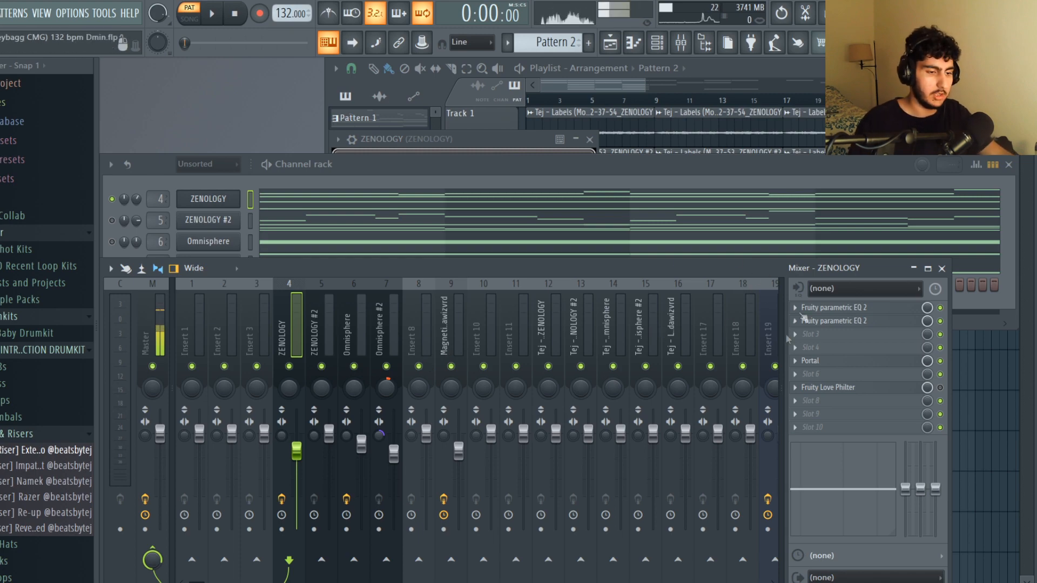
Inspect the effects on the ZENOLOGY mixer channel, including Portal with its TANK preset.
click(867, 312)
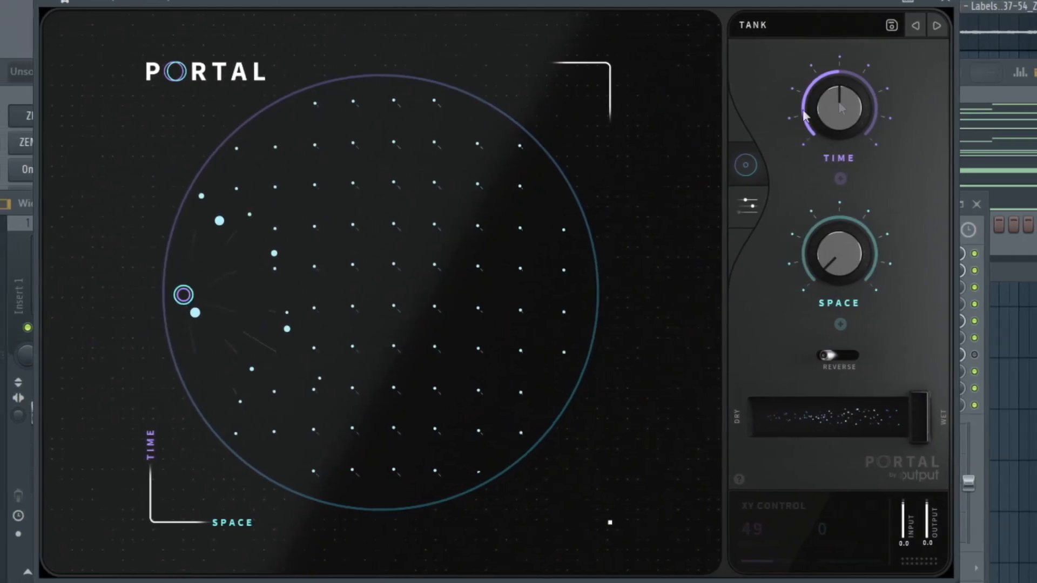
click(769, 26)
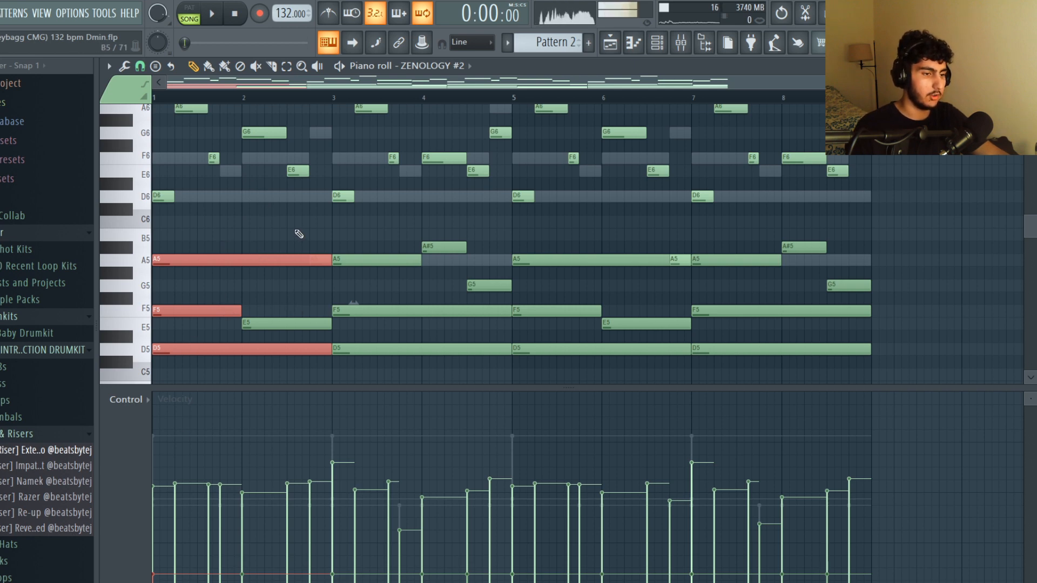
View the full note range of the ZENOLOGY #2 counter-melody in the piano roll and play it.
scroll(297, 233, up, 3)
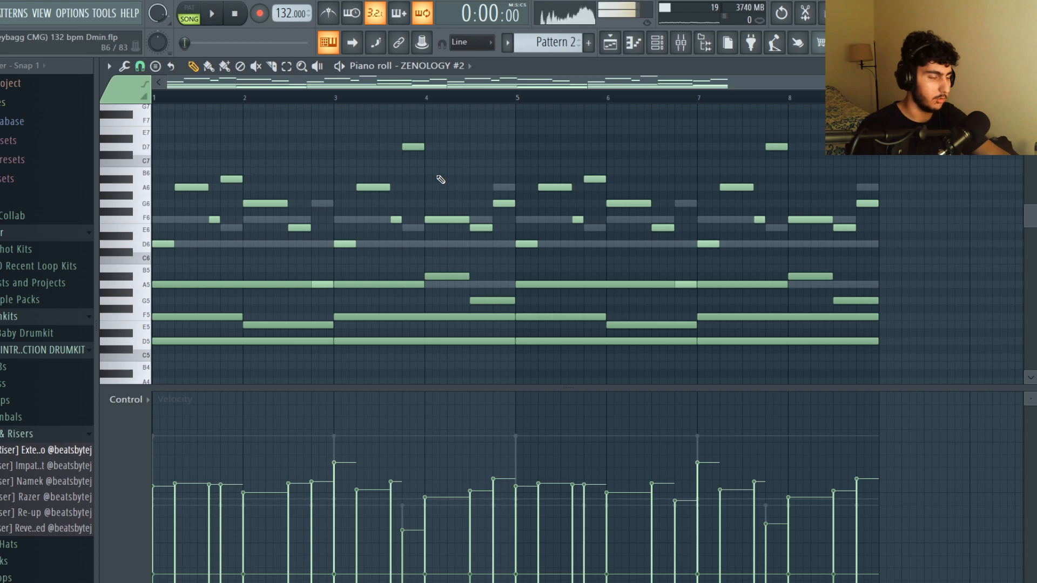
key(space)
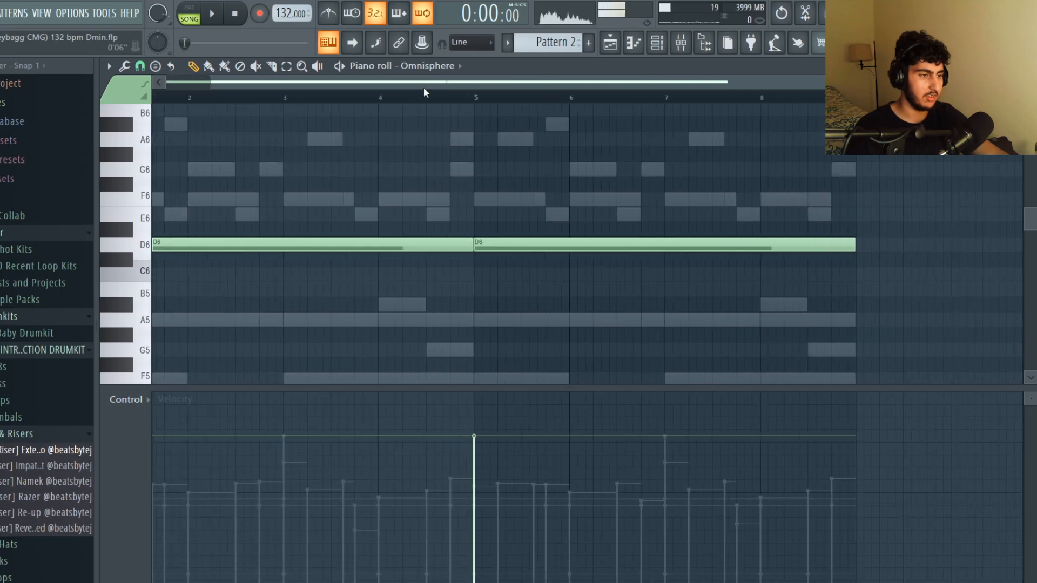
Play the Omnisphere part with its held D6 notes and inspect the FOCUS preset of Portal on its channel.
scroll(475, 135, left, 2)
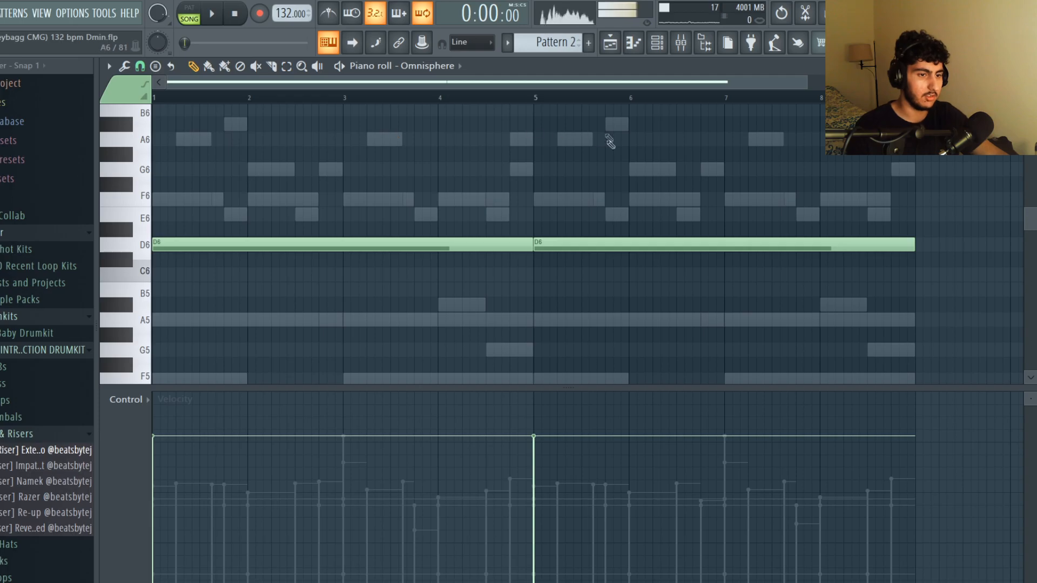
key(space)
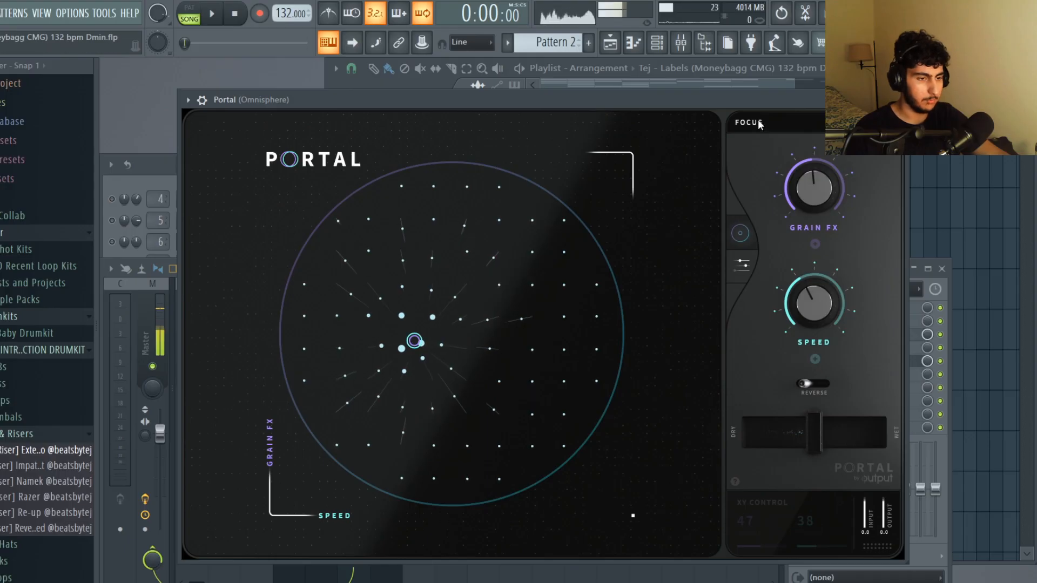
click(761, 122)
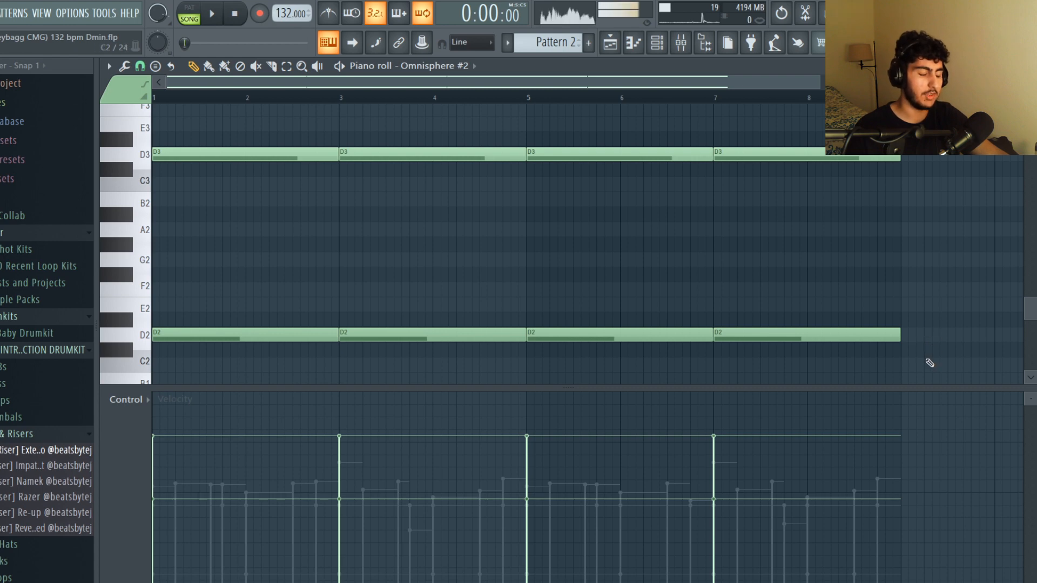
Examine the D3 and D2 octave notes in the Omnisphere #2 piano roll and play them.
drag(892, 357, 185, 118)
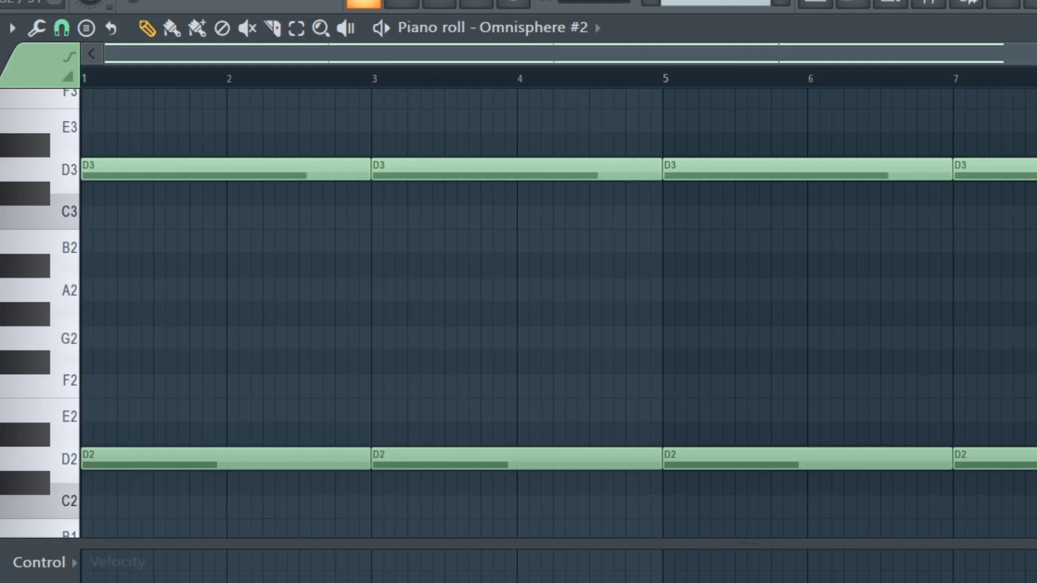
key(space)
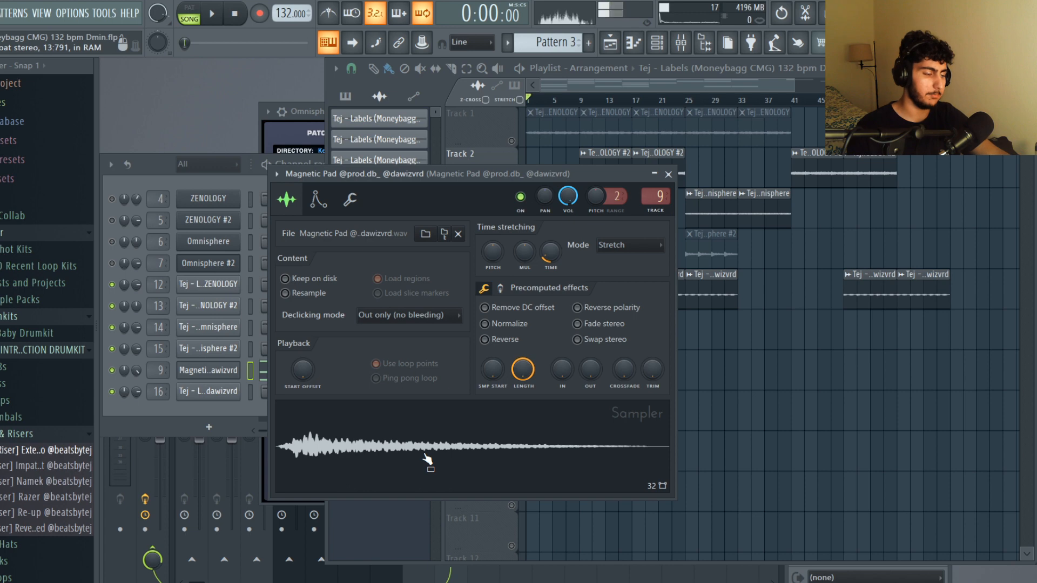
Review and play the Magnetic Pad notes in the piano roll, then inspect the OPIUM preset of Portal on its channel.
click(263, 371)
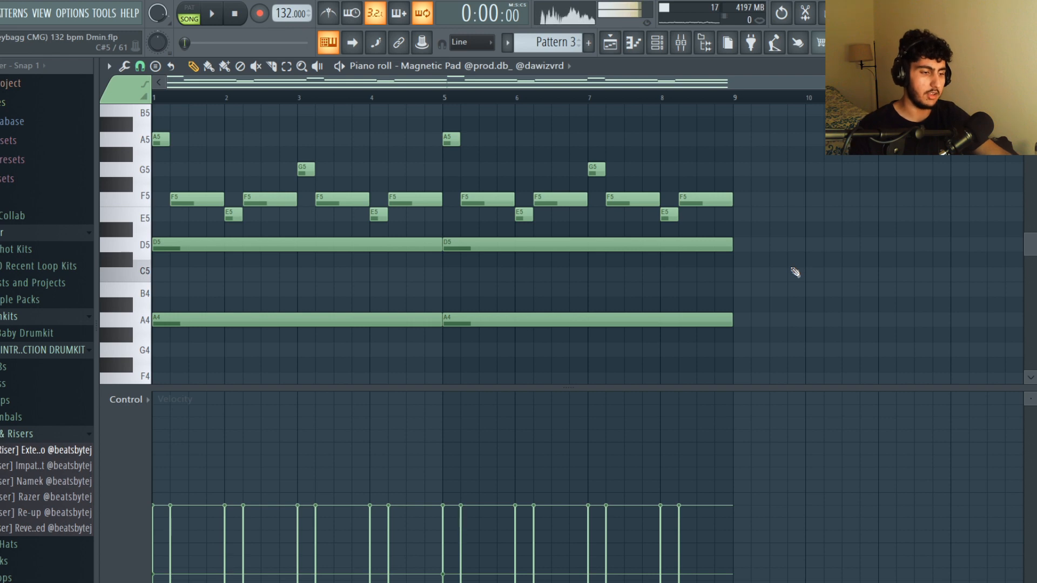
key(alt+y)
click(532, 249)
ctrl+right_click(788, 266)
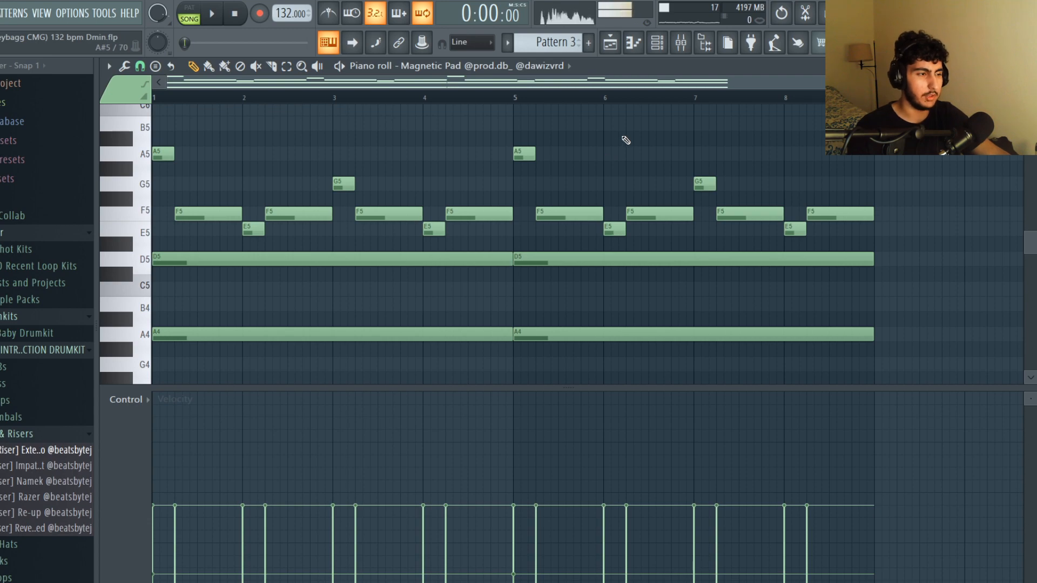
key(space)
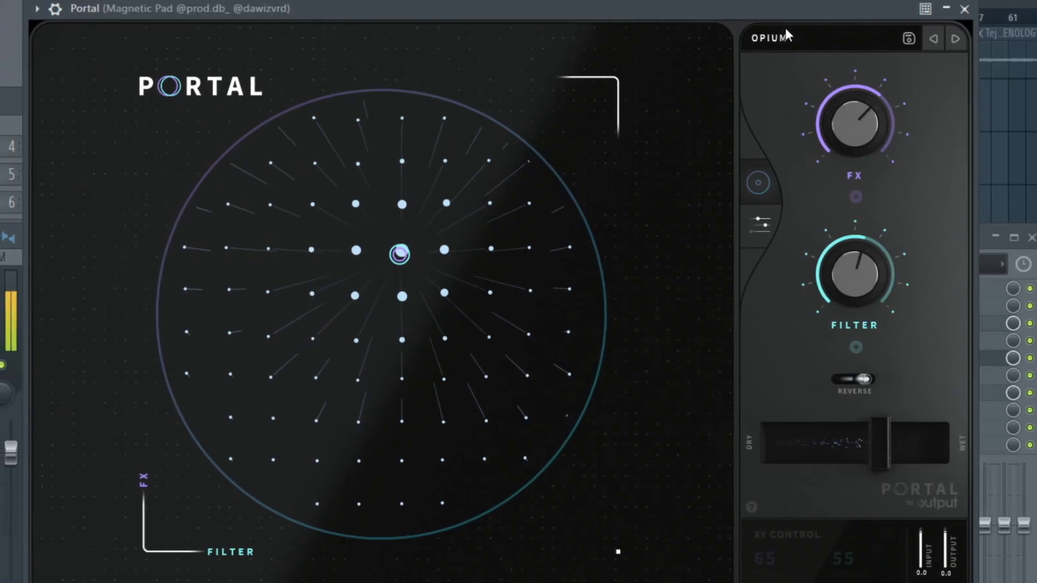
click(788, 35)
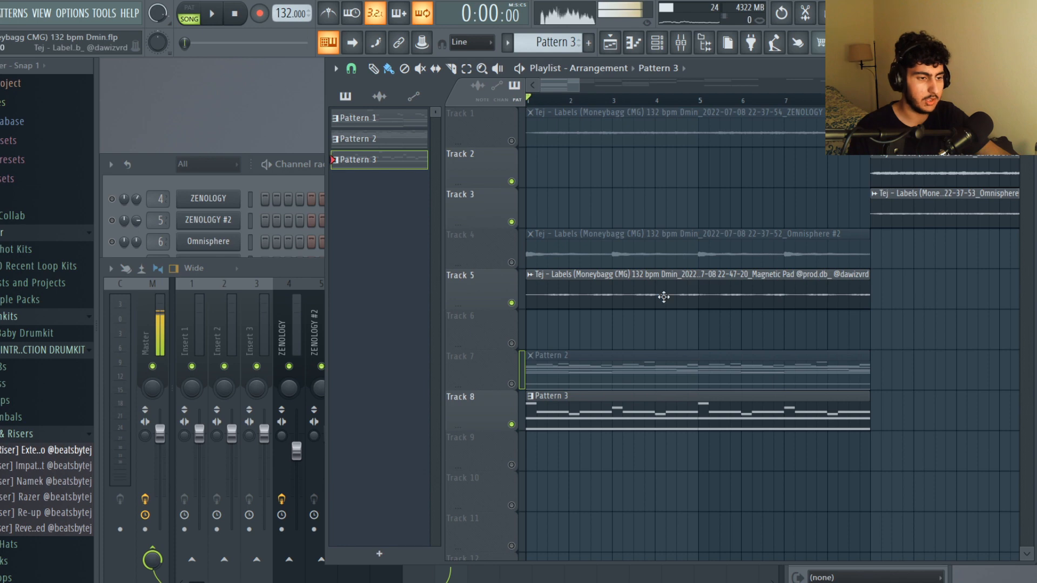
Open the bounced Magnetic Pad audio clip on Track 5, mute Track 8 and play the audio version.
double_click(664, 296)
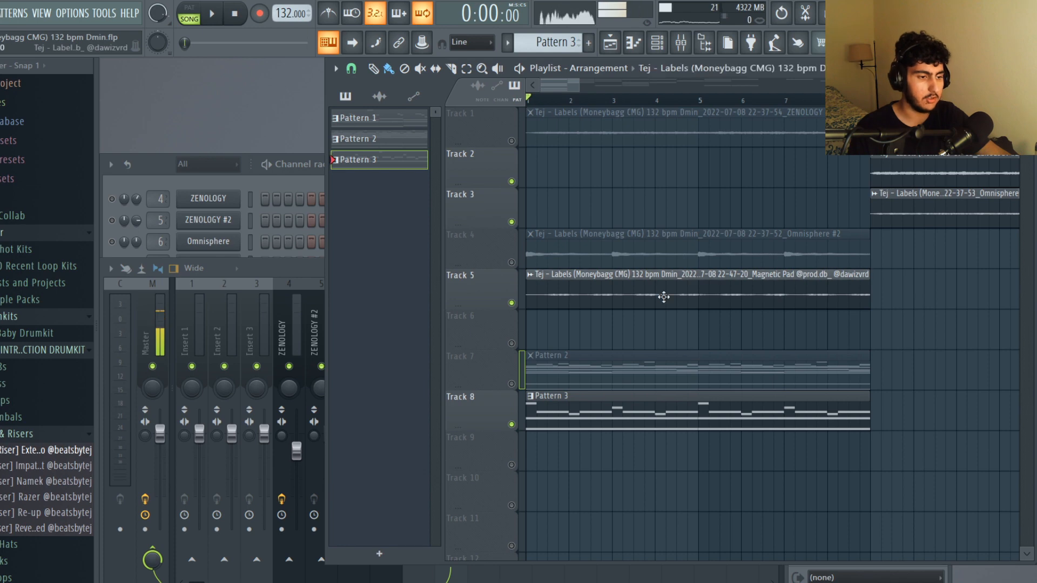
right_click(933, 367)
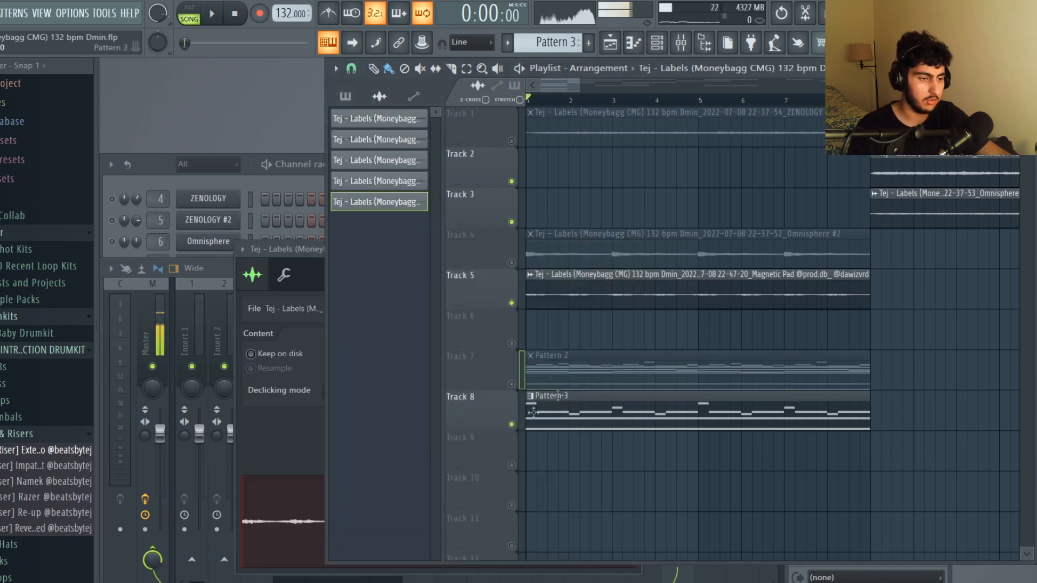
click(511, 424)
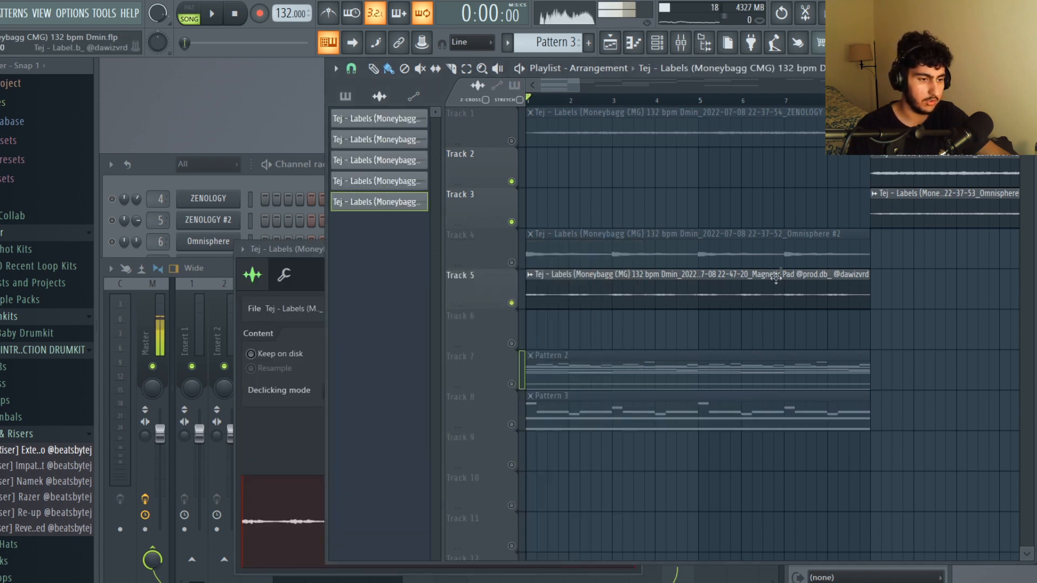
key(space)
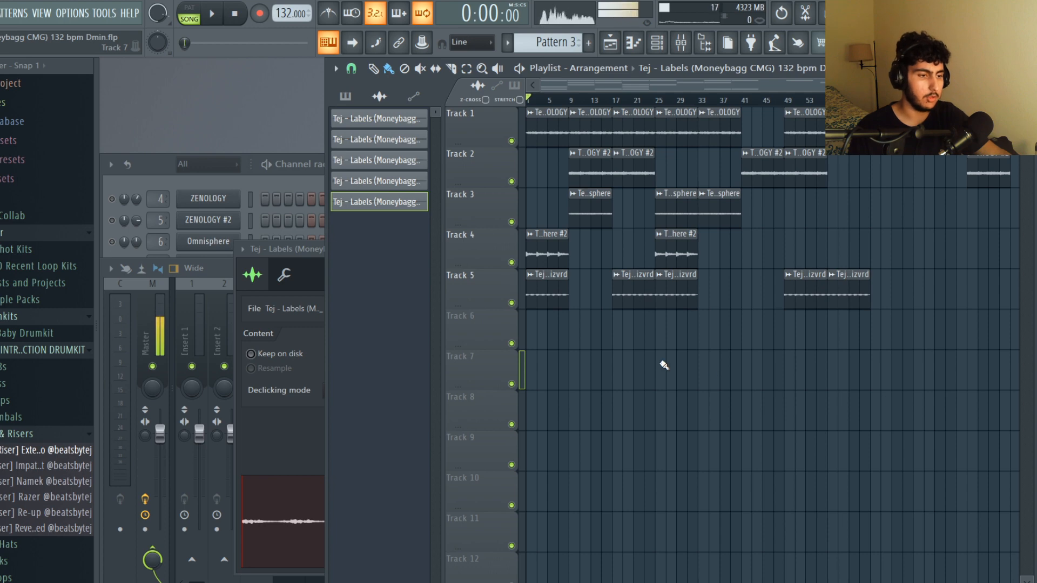
Review the loop arrangement and open the time-stretching mode choices for the imported 132 bpm Dmin loop clip.
scroll(663, 365, up, 1)
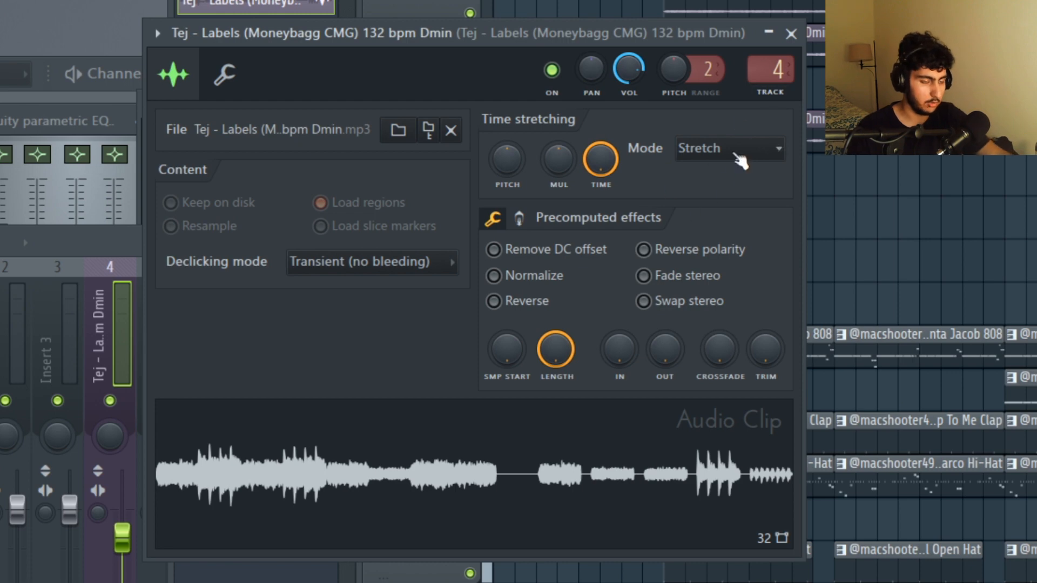
click(739, 157)
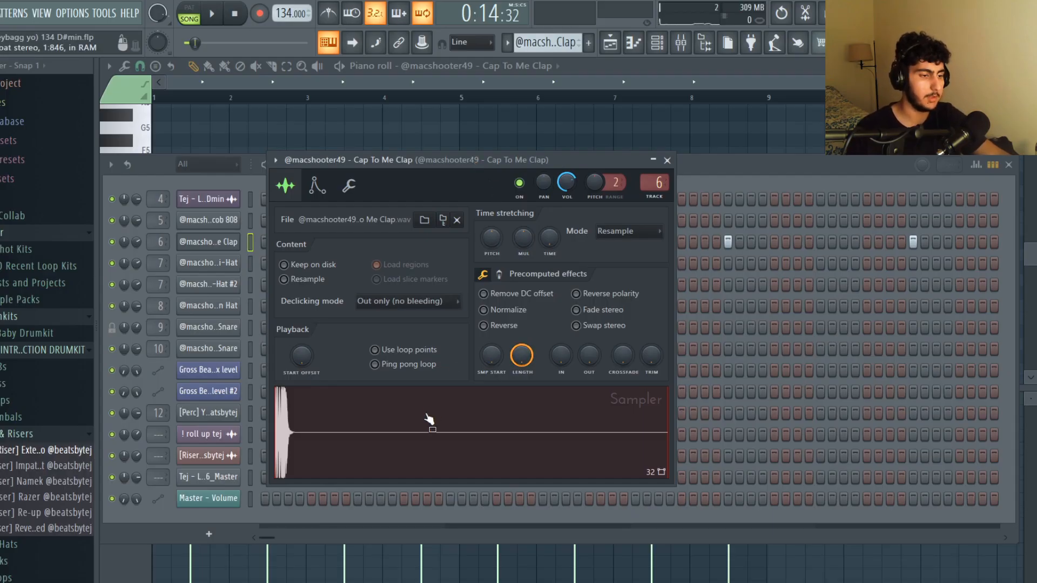
Open the Cap To Me Clap notes in the piano roll and play the clap and Marco Hi-Hat patterns.
key(F7)
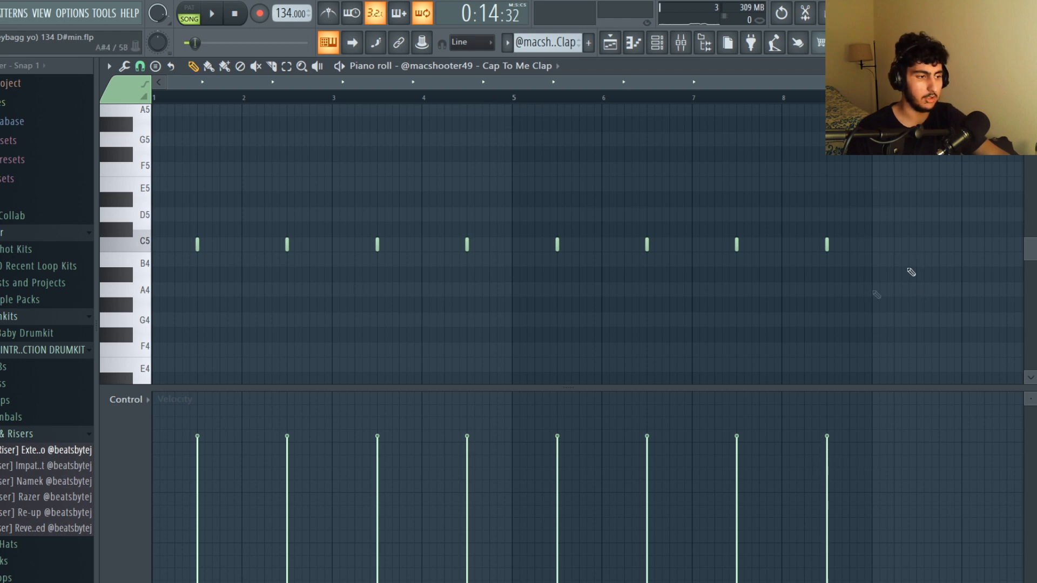
key(space)
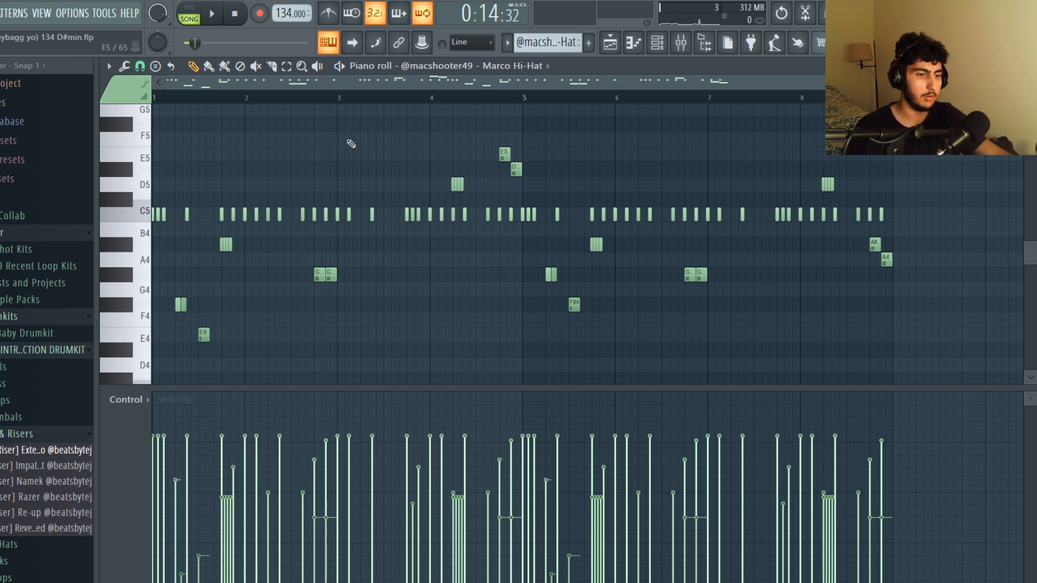
key(space)
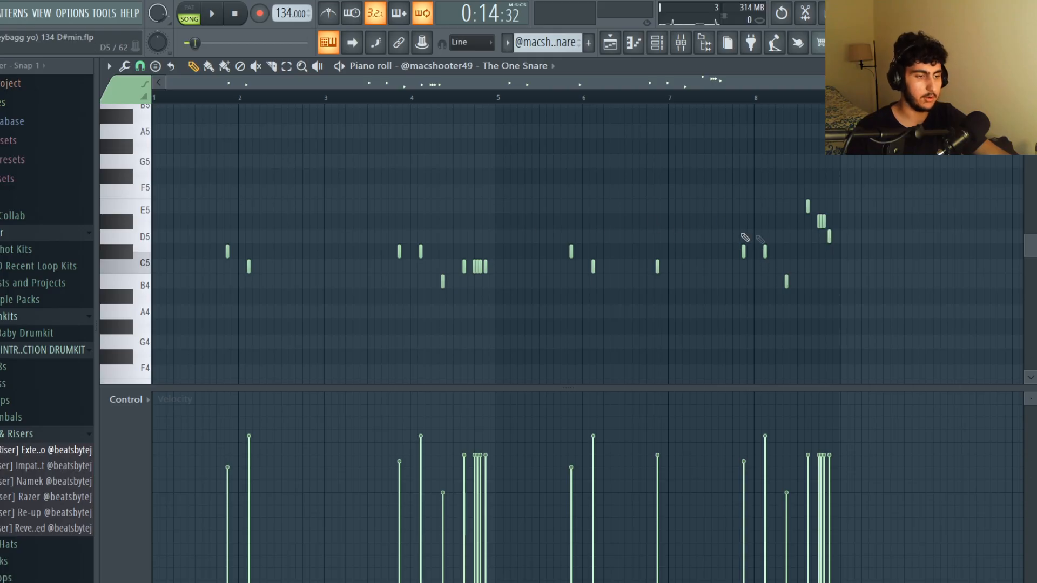
Highlight the snare hits of the first four bars in The One Snare piano roll and play the pattern.
drag(451, 292, 155, 229)
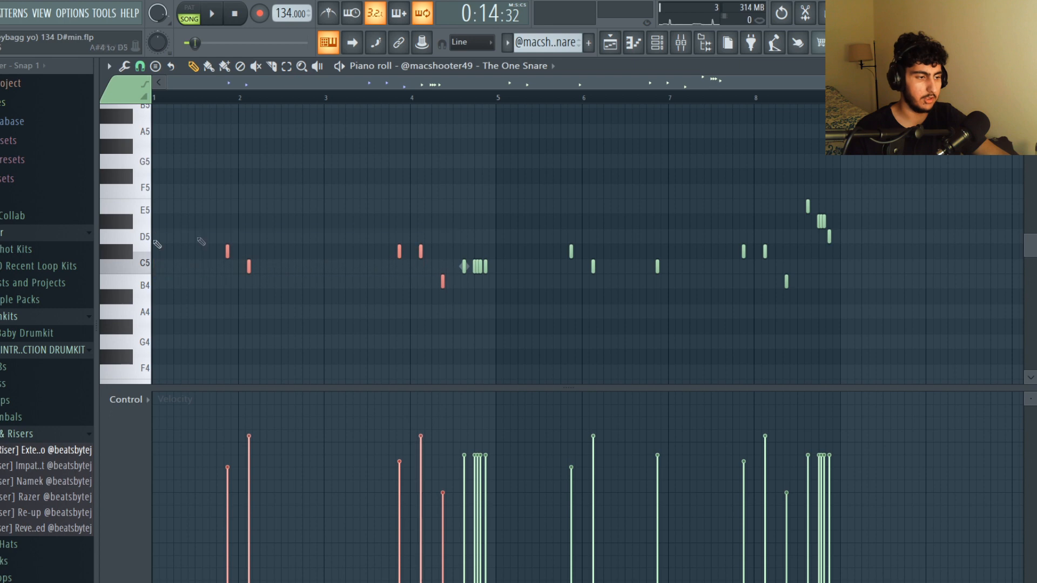
scroll(698, 168, up, 1)
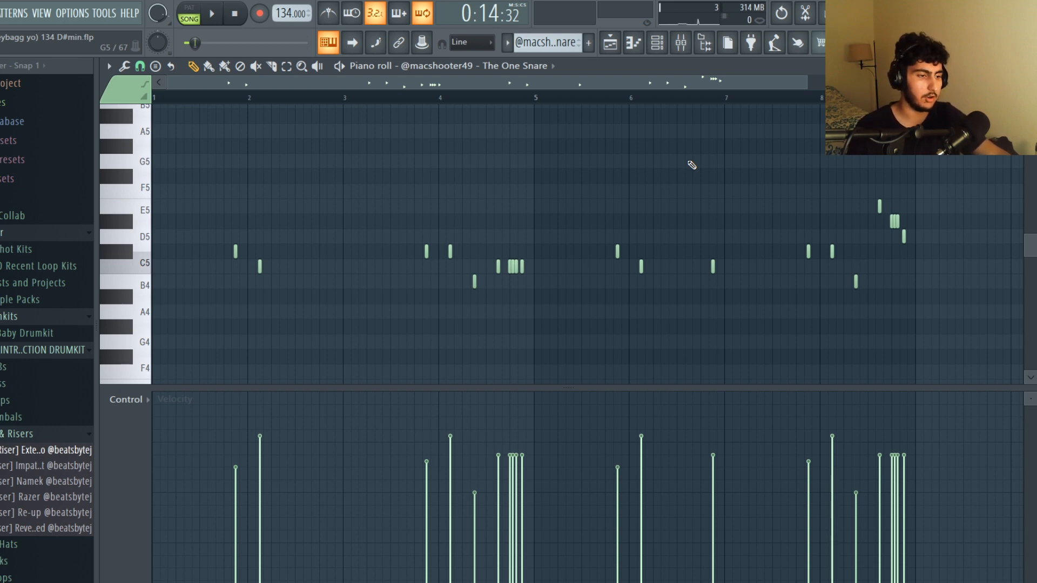
key(space)
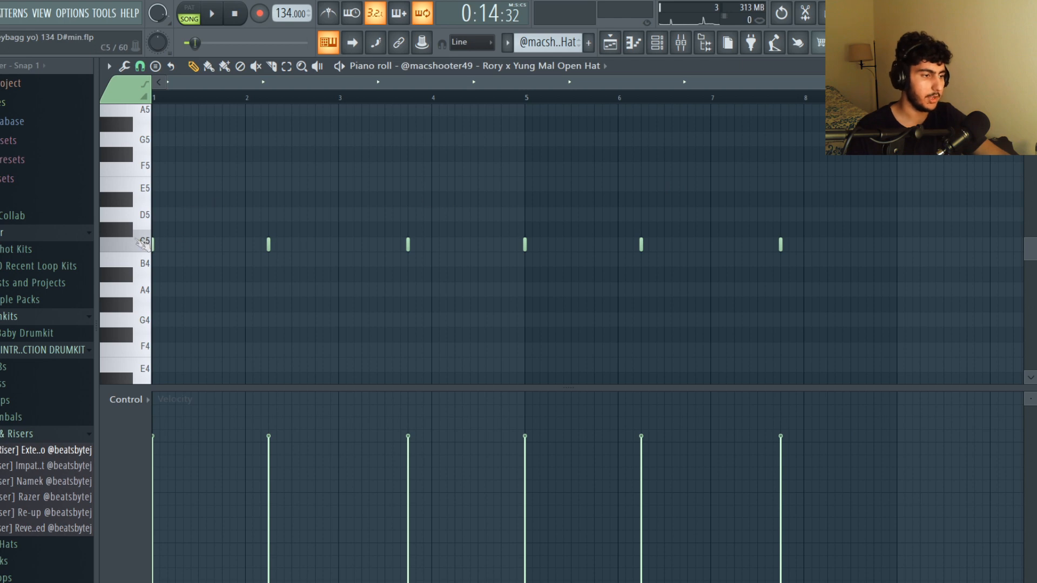
Preview the Rory x Yung Mal Open Hat sample at C5 and play its pattern.
click(143, 243)
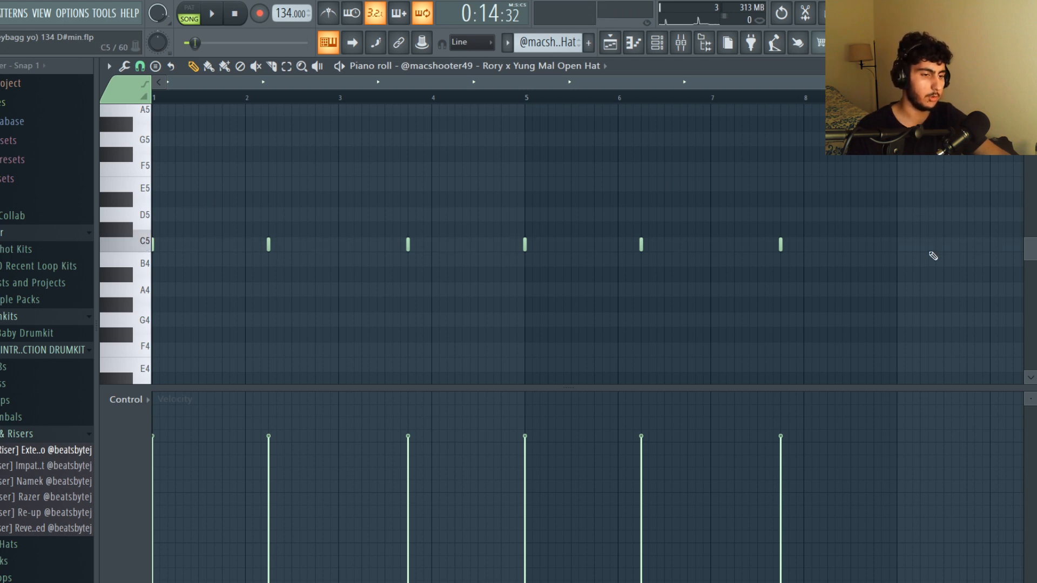
key(space)
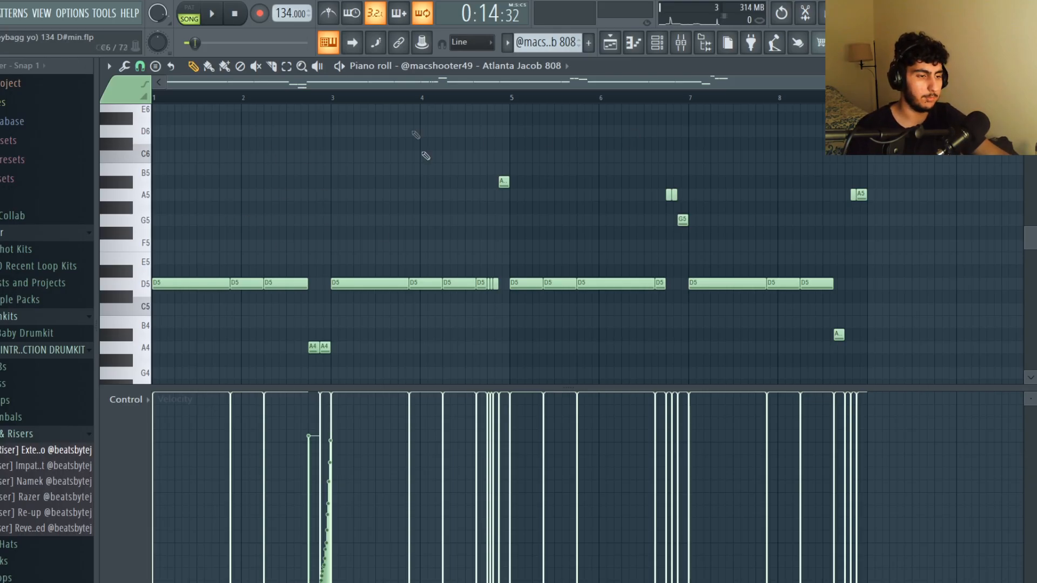
Highlight the notes around D5 in the Atlanta Jacob 808 piano roll and play the pattern.
drag(1028, 236, 1027, 237)
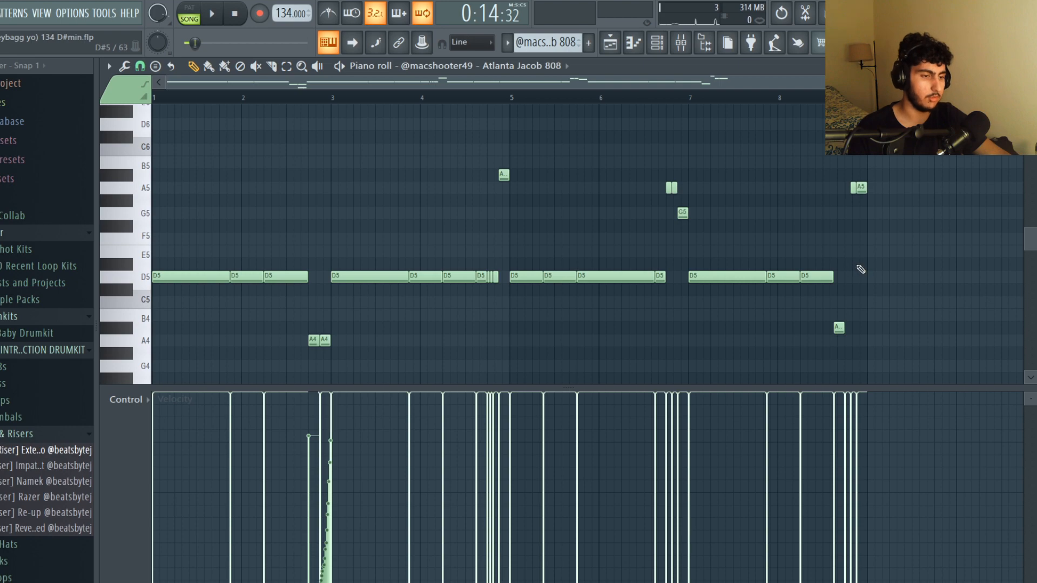
ctrl+drag(863, 265, 155, 292)
key(space)
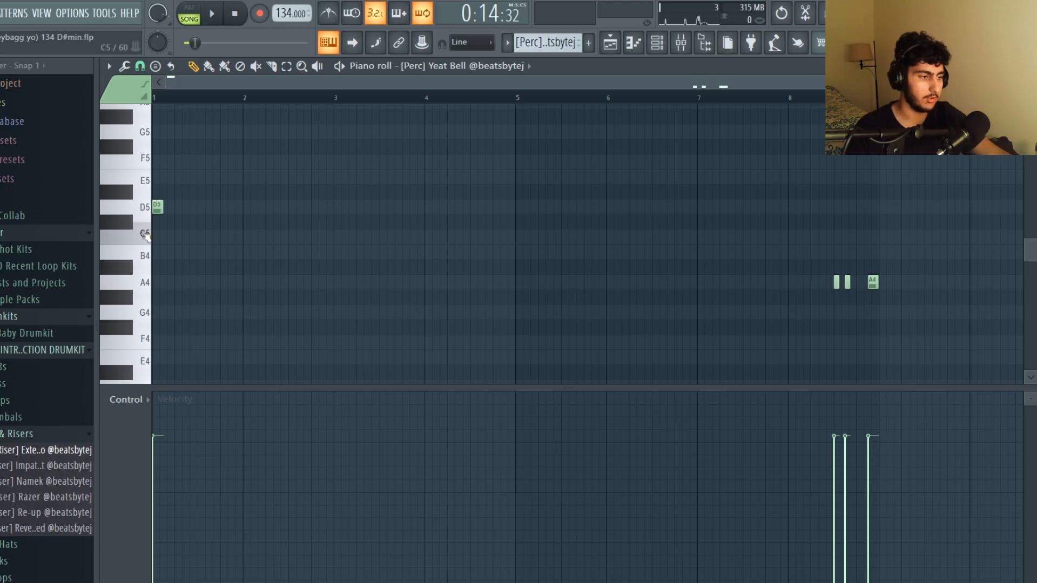
Preview the Yeat Bell percussion sample at C5 and play its pattern.
click(145, 235)
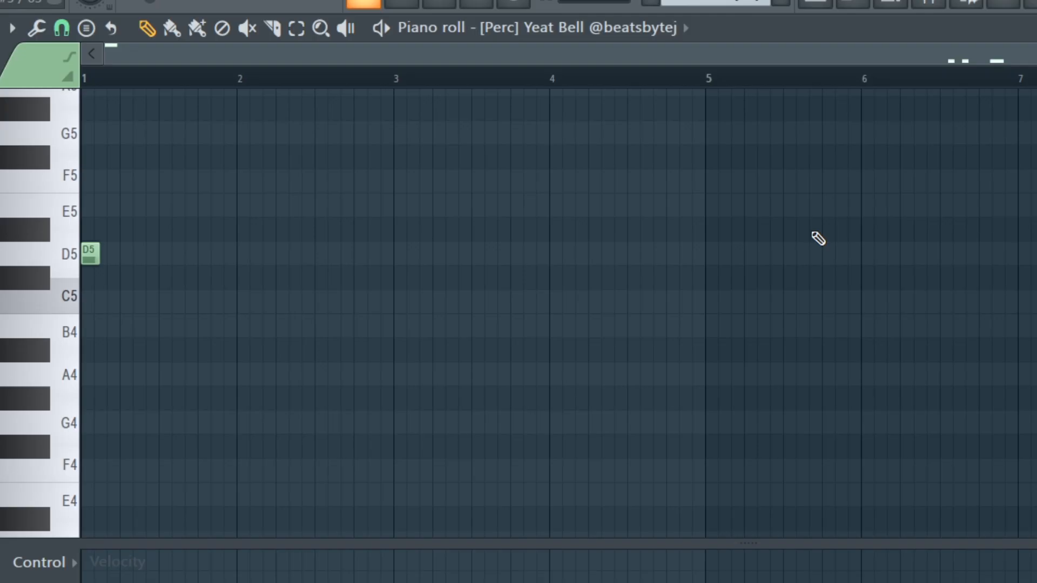
key(space)
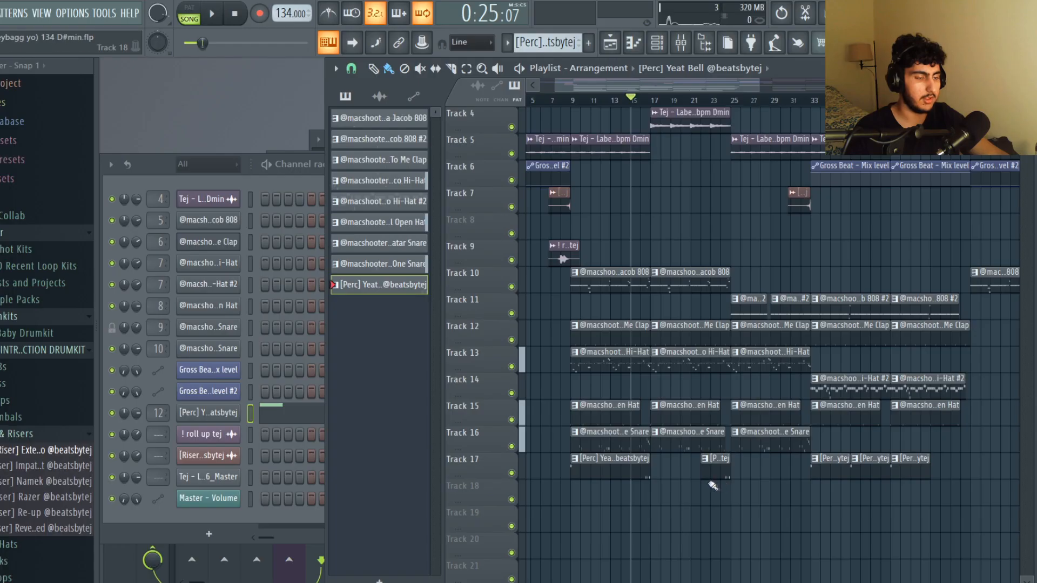
Highlight the drum clips of bars 9 to 24 on tracks 10 to 17 in the playlist, and clear the selection.
drag(711, 483, 605, 270)
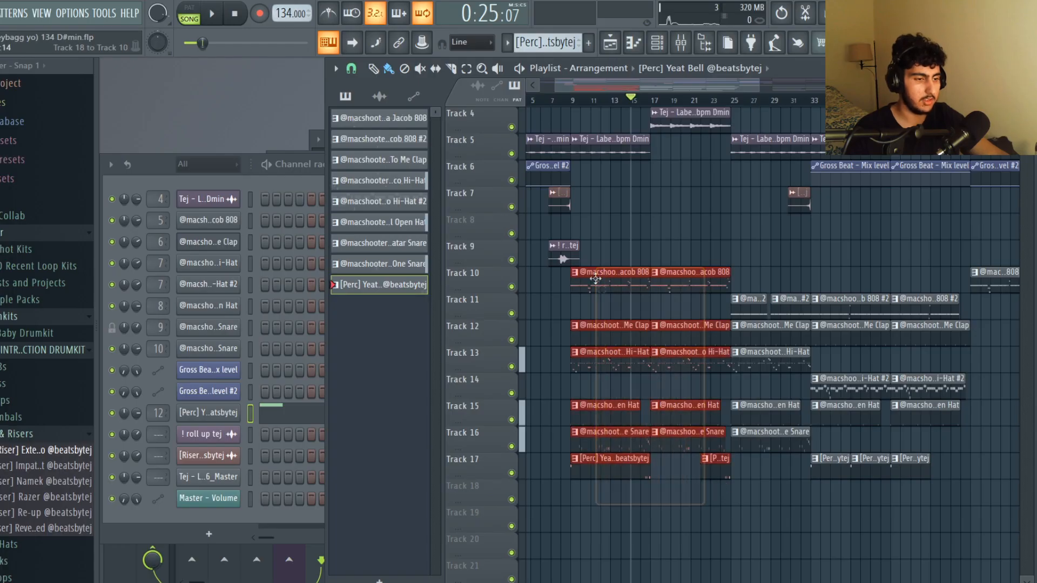
ctrl+click(712, 219)
scroll(897, 326, down, 1)
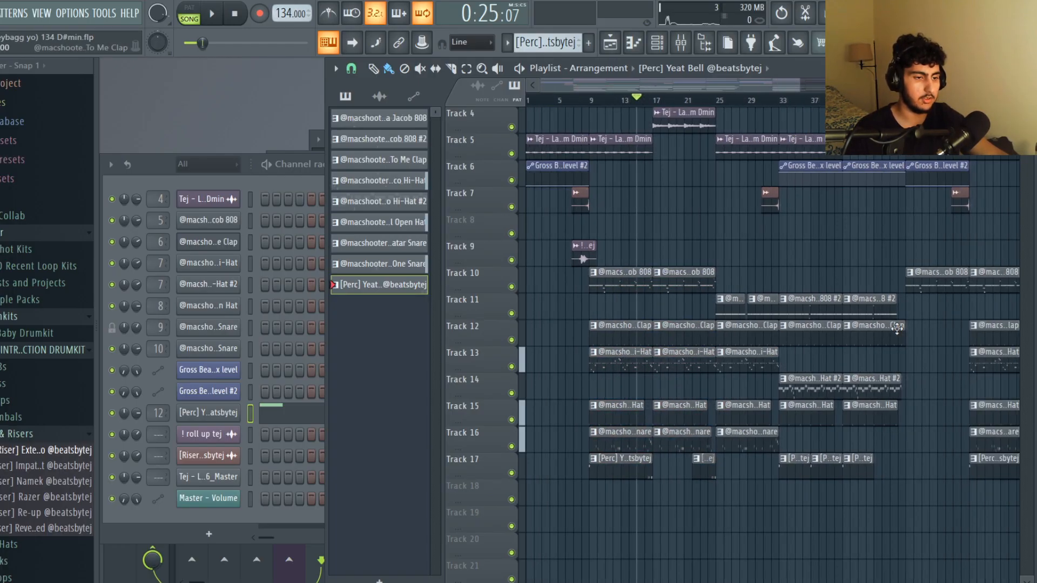
Highlight the melody, Gross Beat and drum clips from bar 33 to 48, clear the selection and review the arrangement.
drag(826, 559, 758, 147)
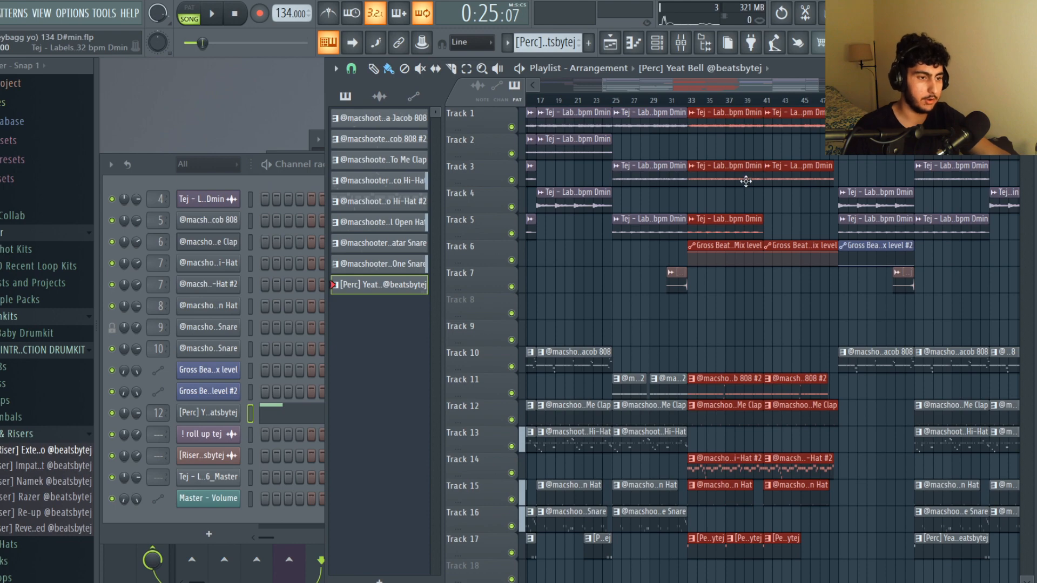
click(764, 295)
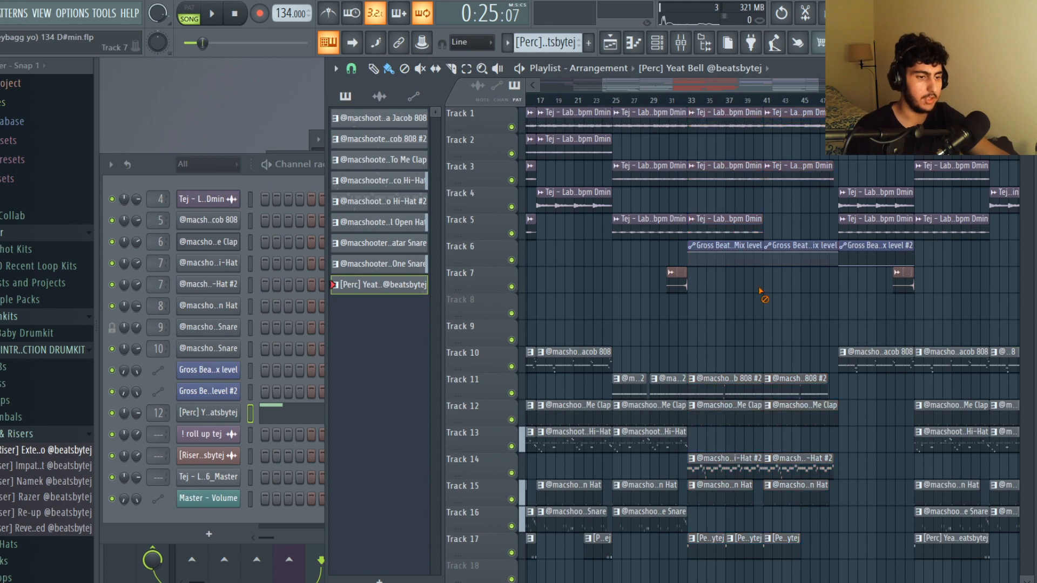
scroll(764, 297, down, 4)
scroll(764, 297, down, 1)
scroll(747, 290, up, 1)
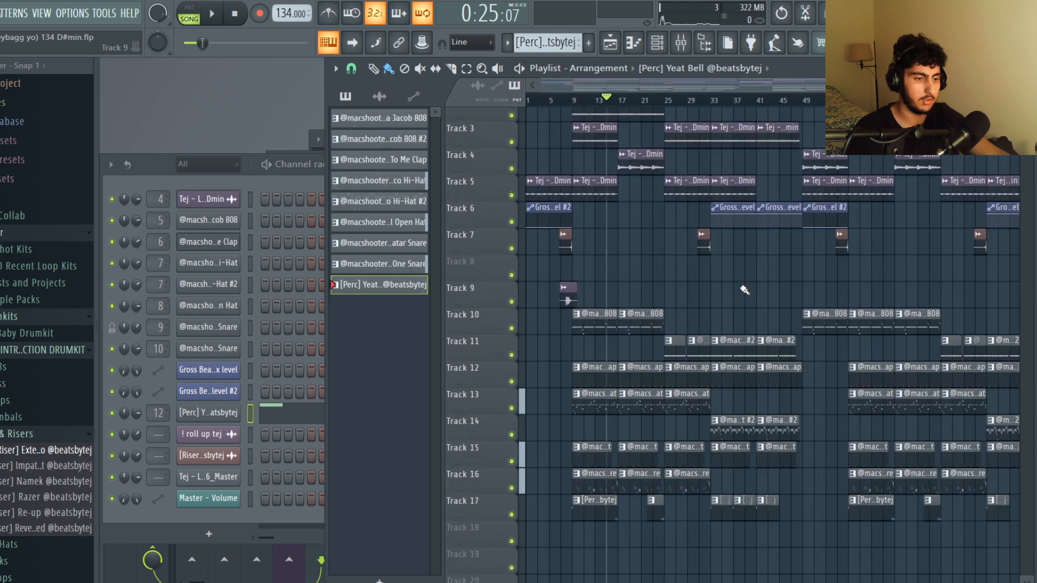
scroll(796, 322, up, 3)
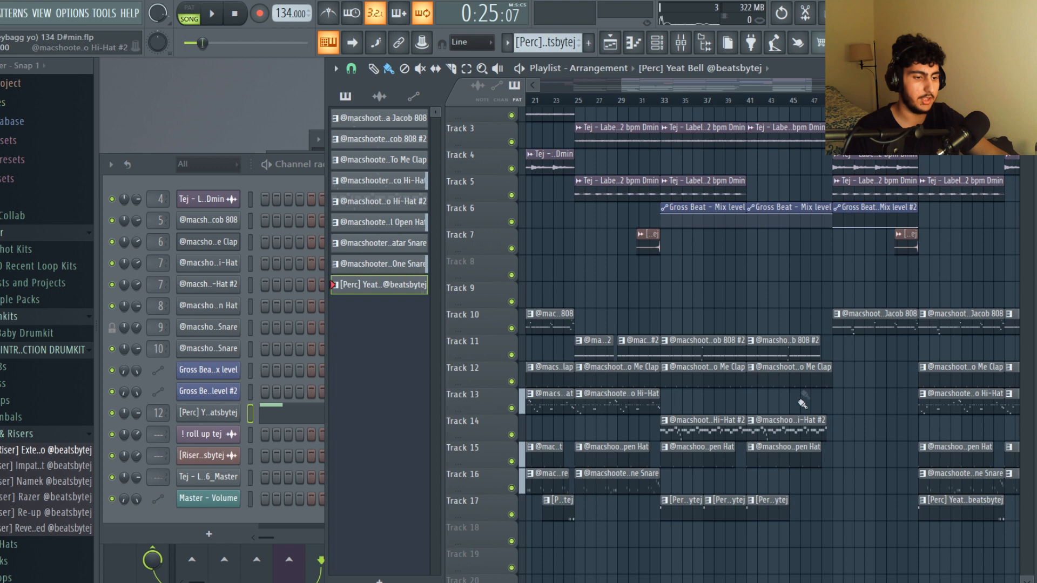
Open the Marco Hi-Hat #2 clip in the piano roll to inspect its notes, and close it.
double_click(716, 434)
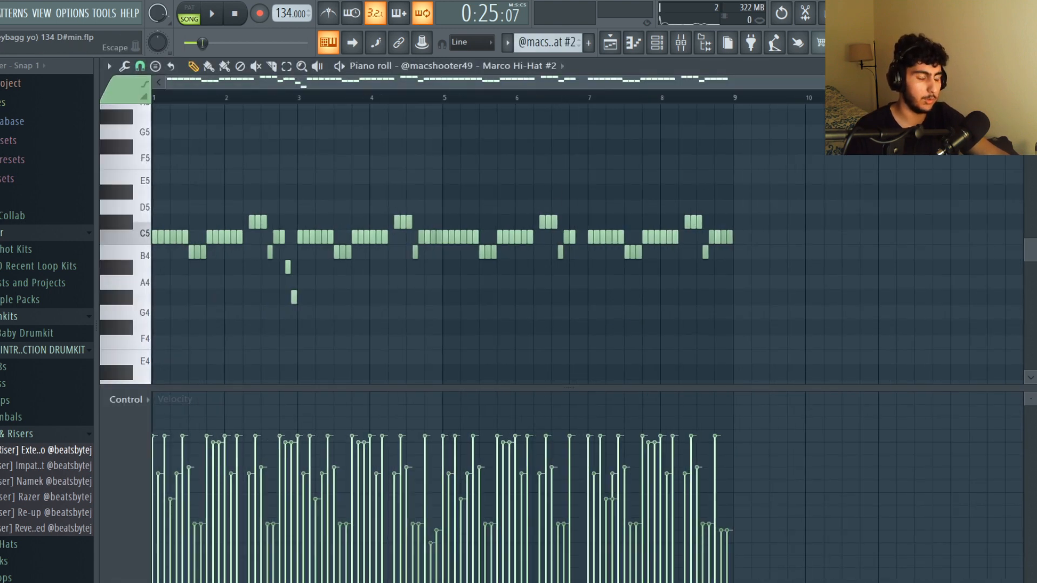
key(Escape)
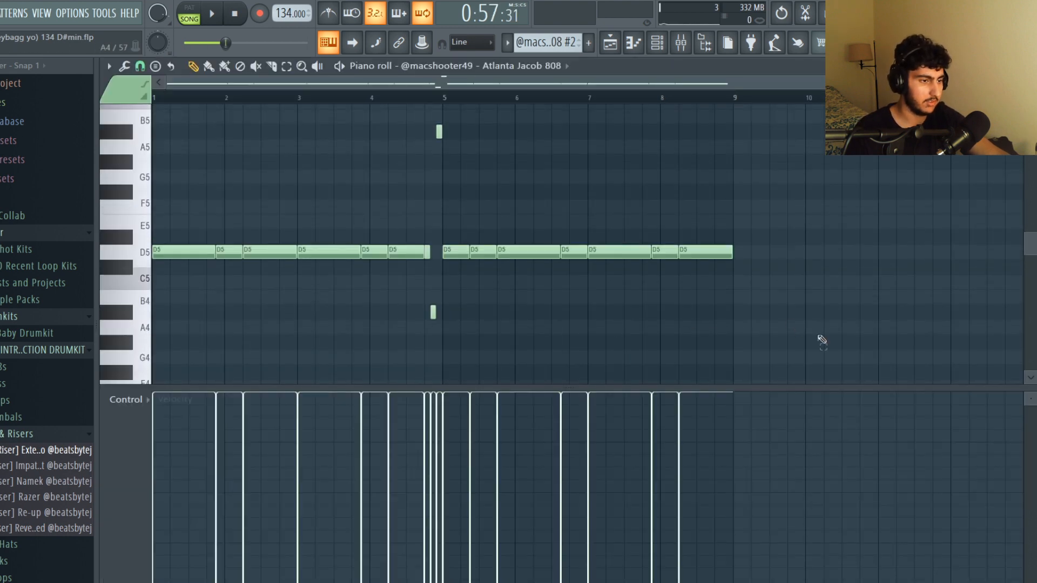
Highlight all notes of the second Atlanta Jacob 808 pattern and examine its three short notes at the end of bar 4.
drag(818, 333, 163, 109)
ctrl+click(311, 180)
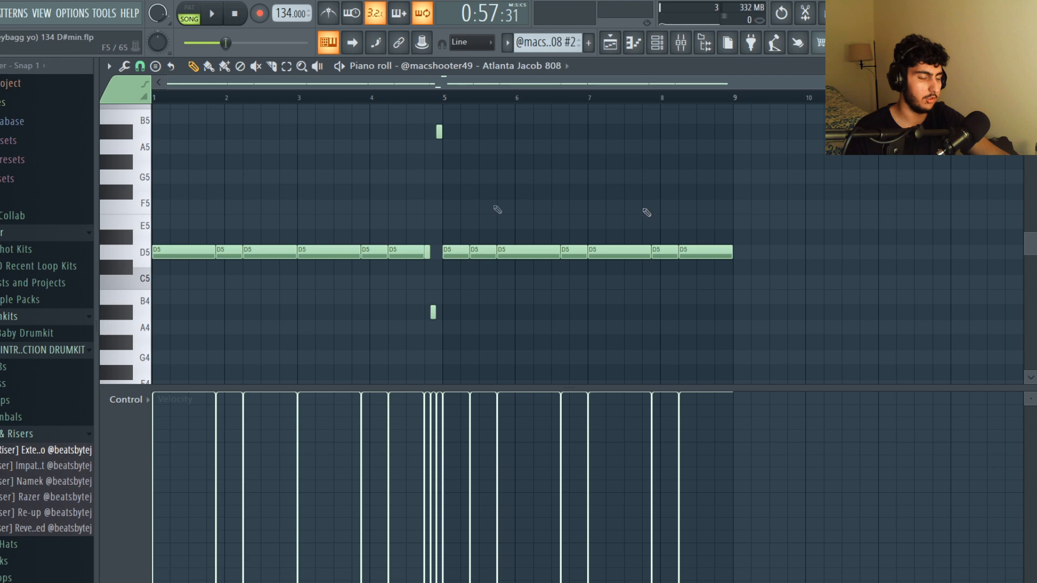
scroll(359, 227, up, 4)
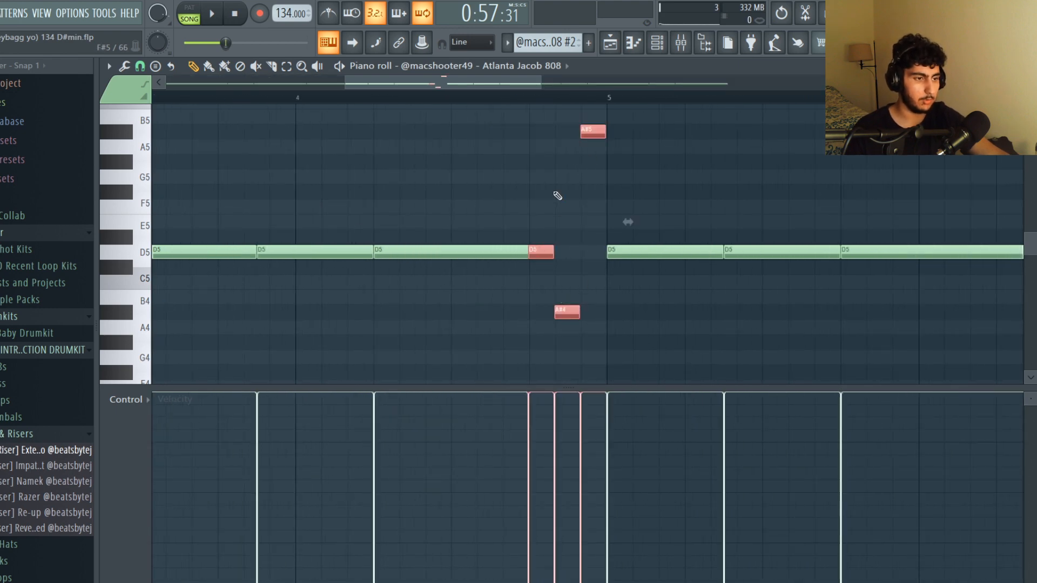
Switch the piano roll to the Marco Hi-Hat #2 pattern and play it.
key(KP_Add)
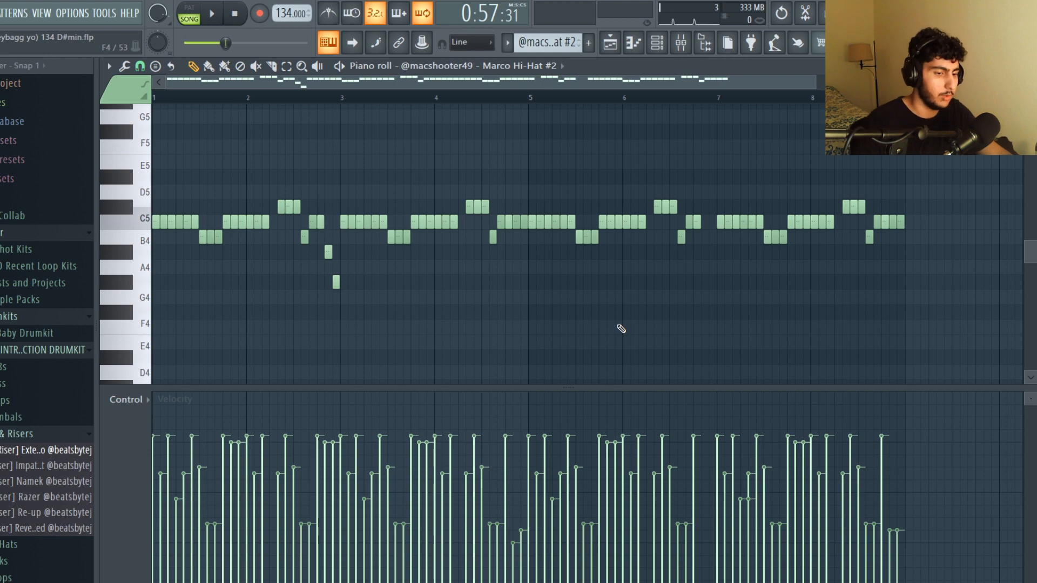
key(space)
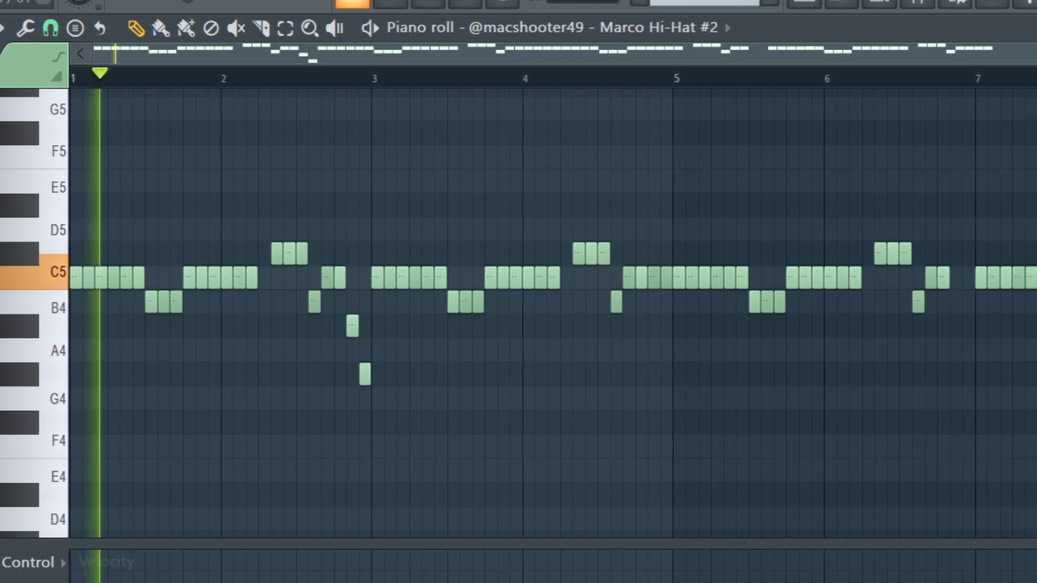